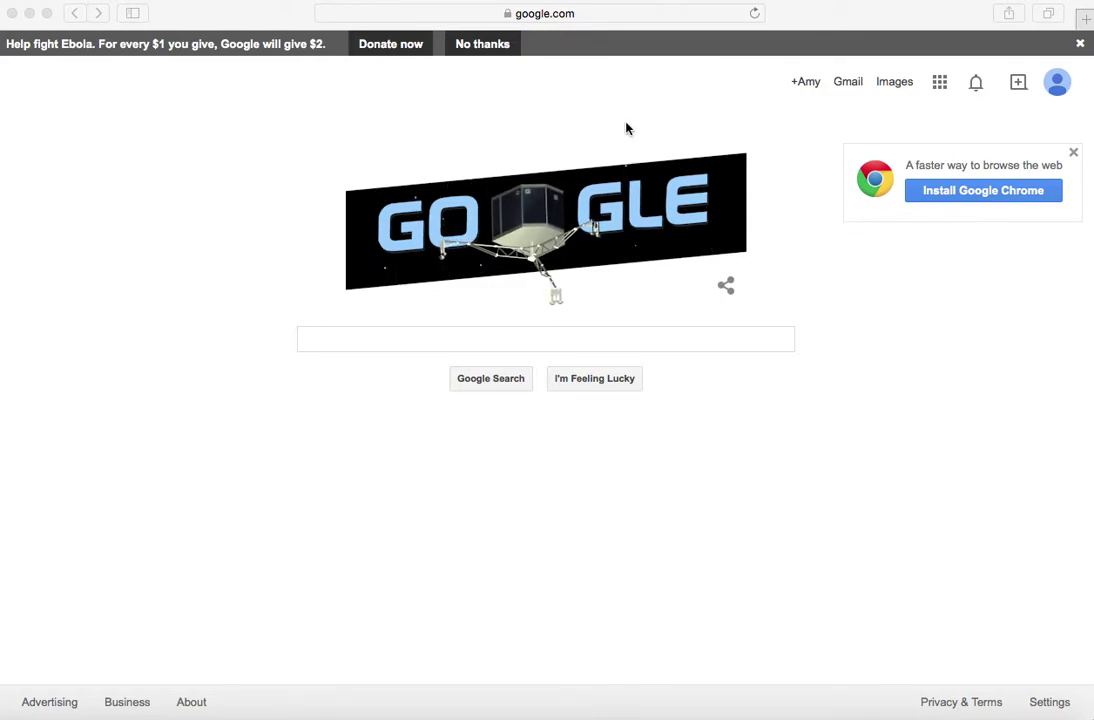
Go to acceleratenorthfield.org/matching/login.php in Safari
left_click(568, 13)
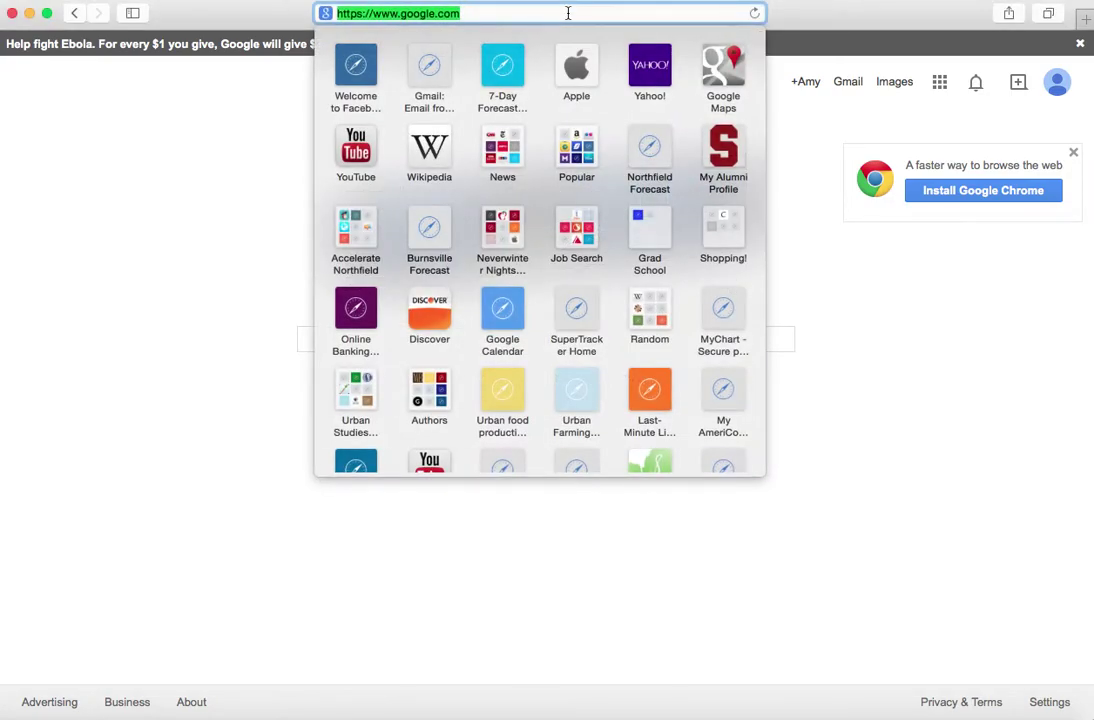
key("BackSpace")
type("acceleraten")
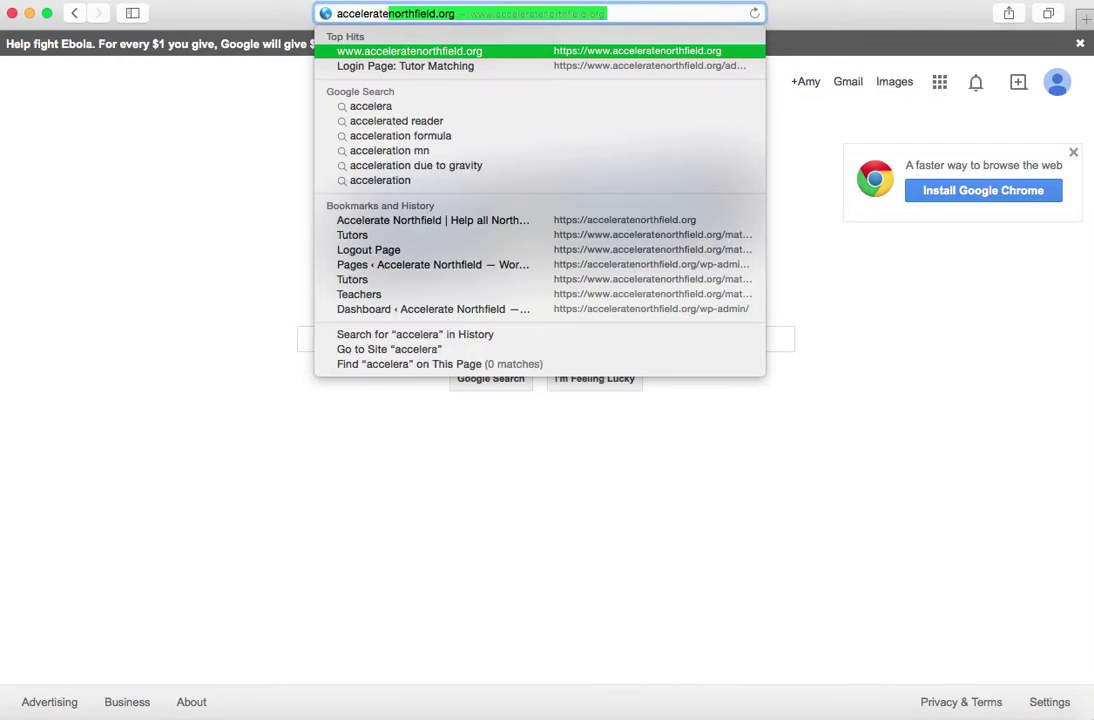
type("orthfield.org")
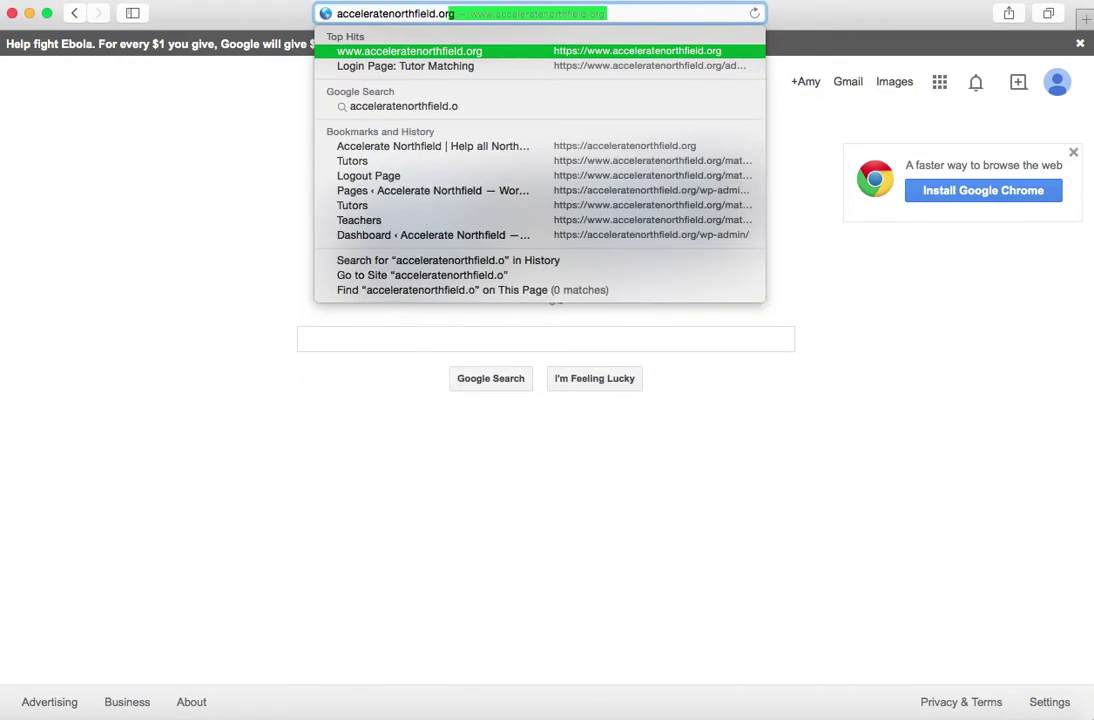
type("/matching")
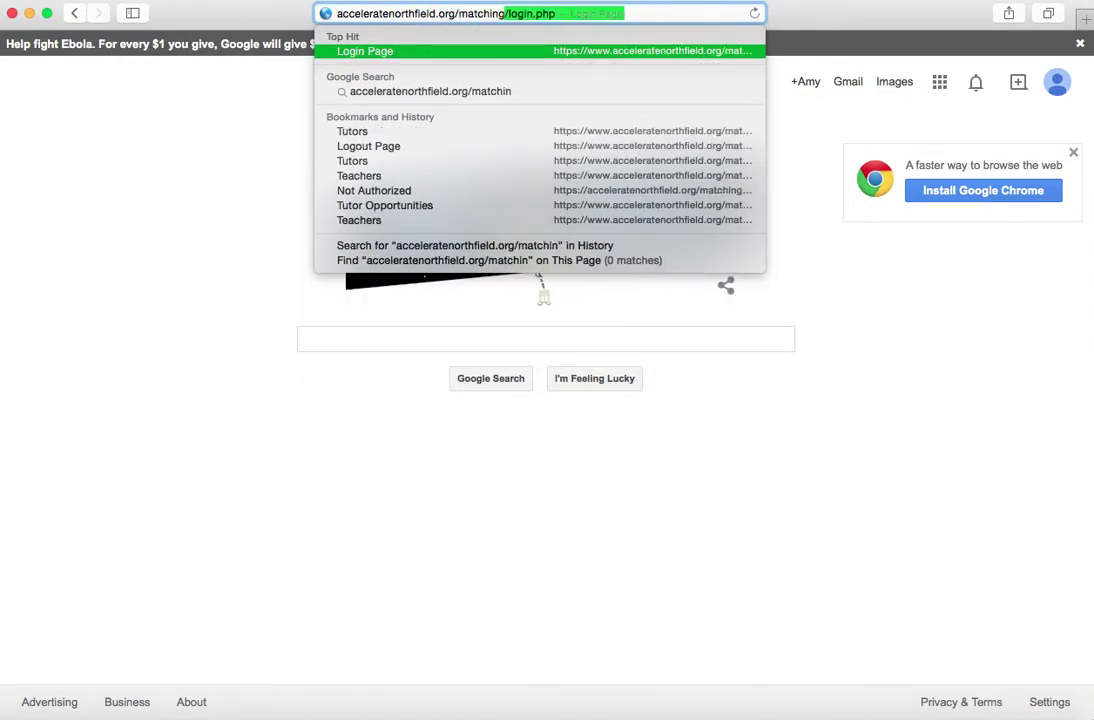
type("/login.php")
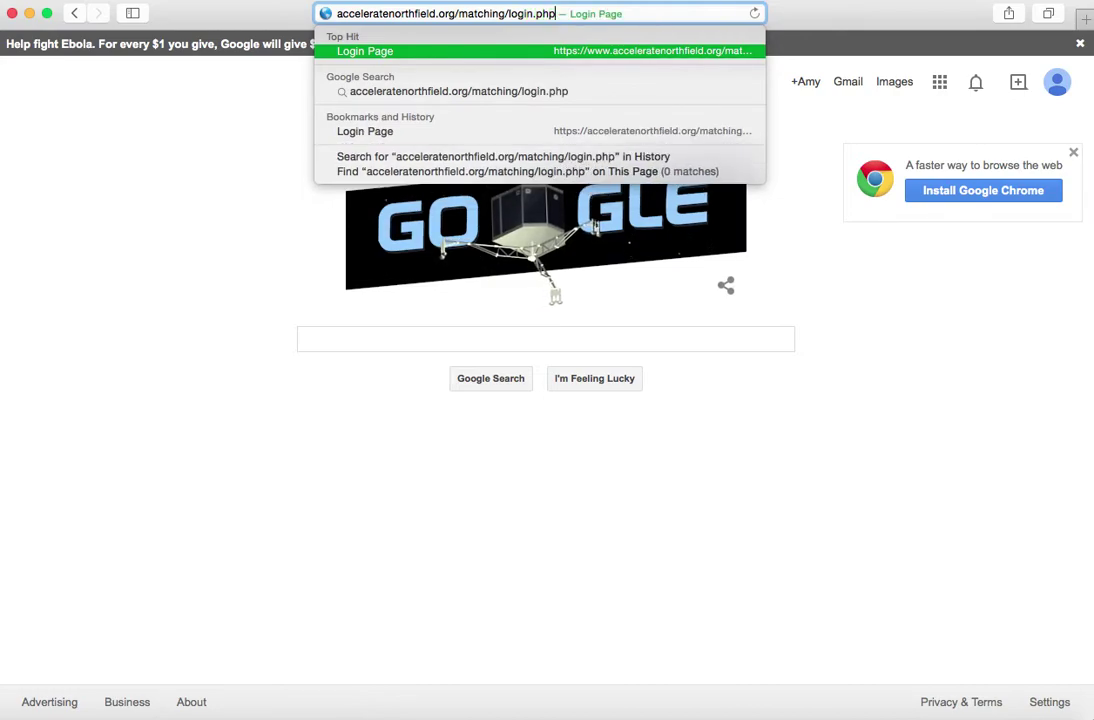
key("Return")
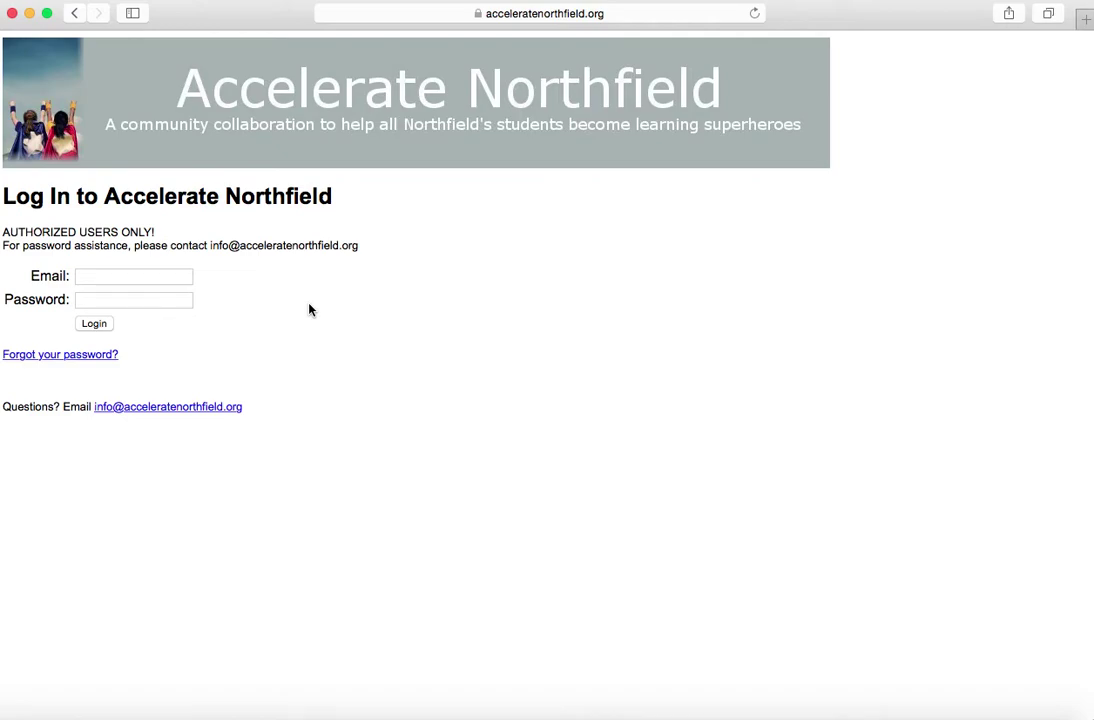
Log in with the account's e-mail address and password
left_click(118, 277)
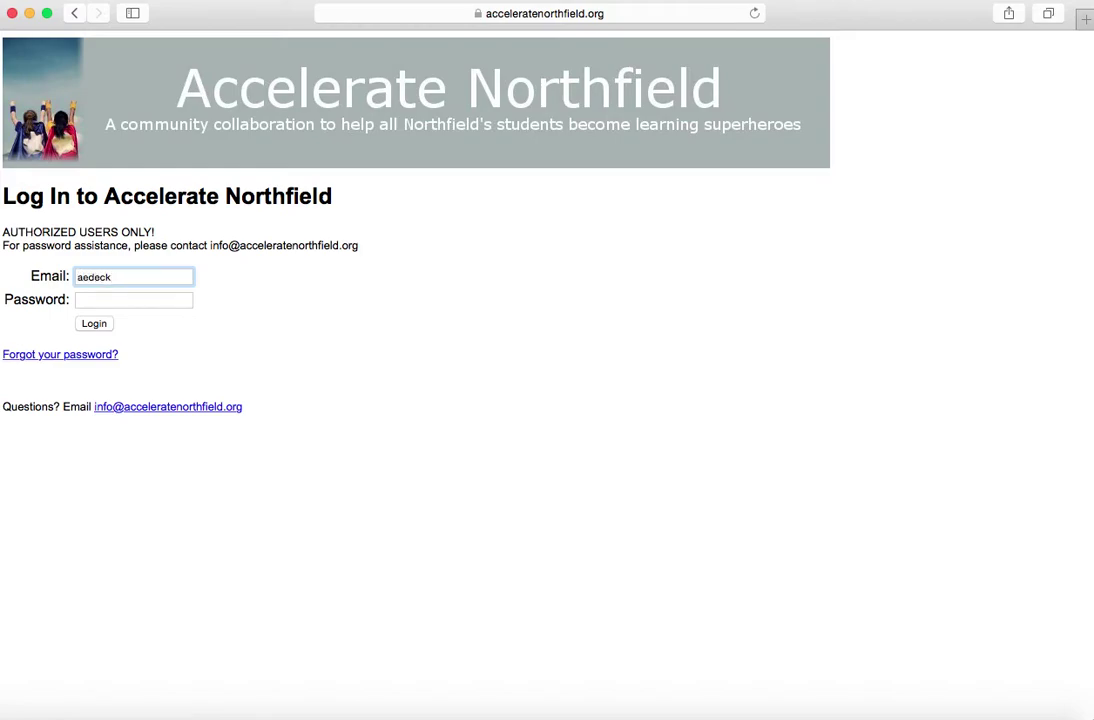
key("Tab")
type("***")
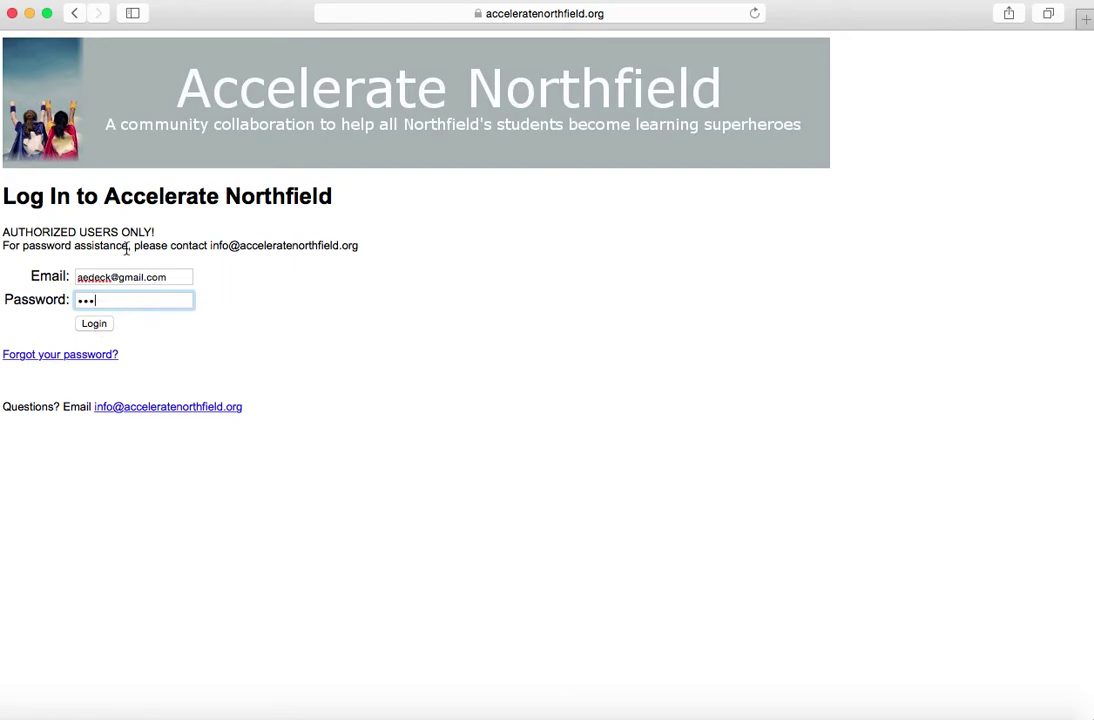
left_click(95, 324)
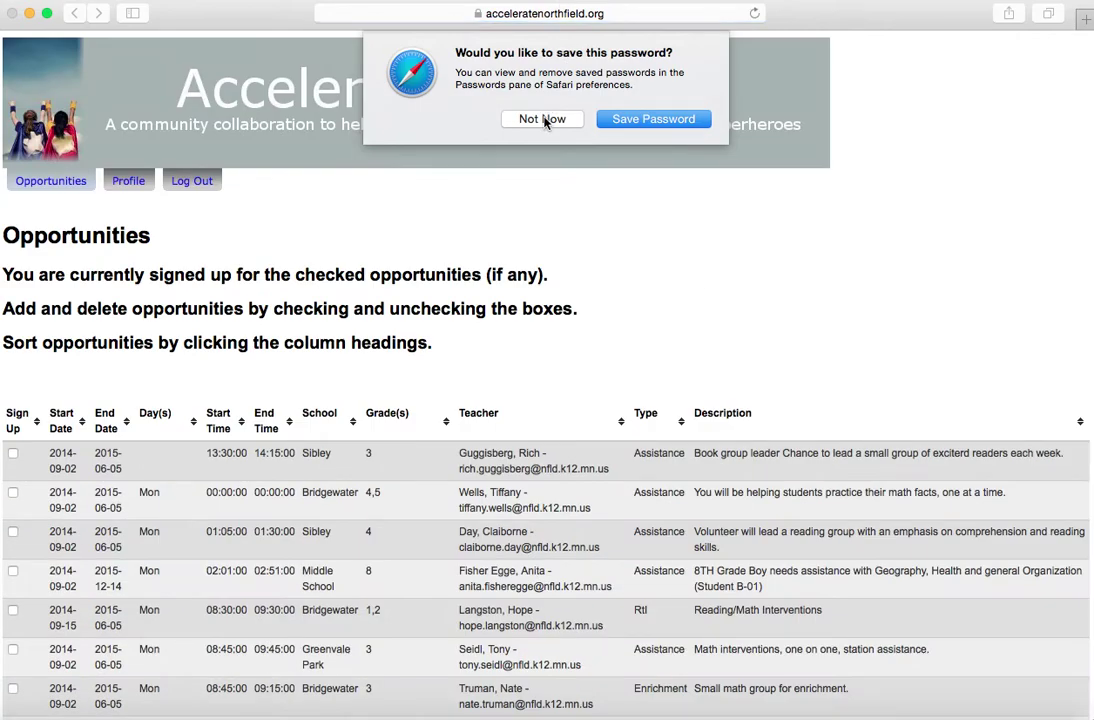
Choose Not Now in Safari's save-password prompt
left_click(542, 118)
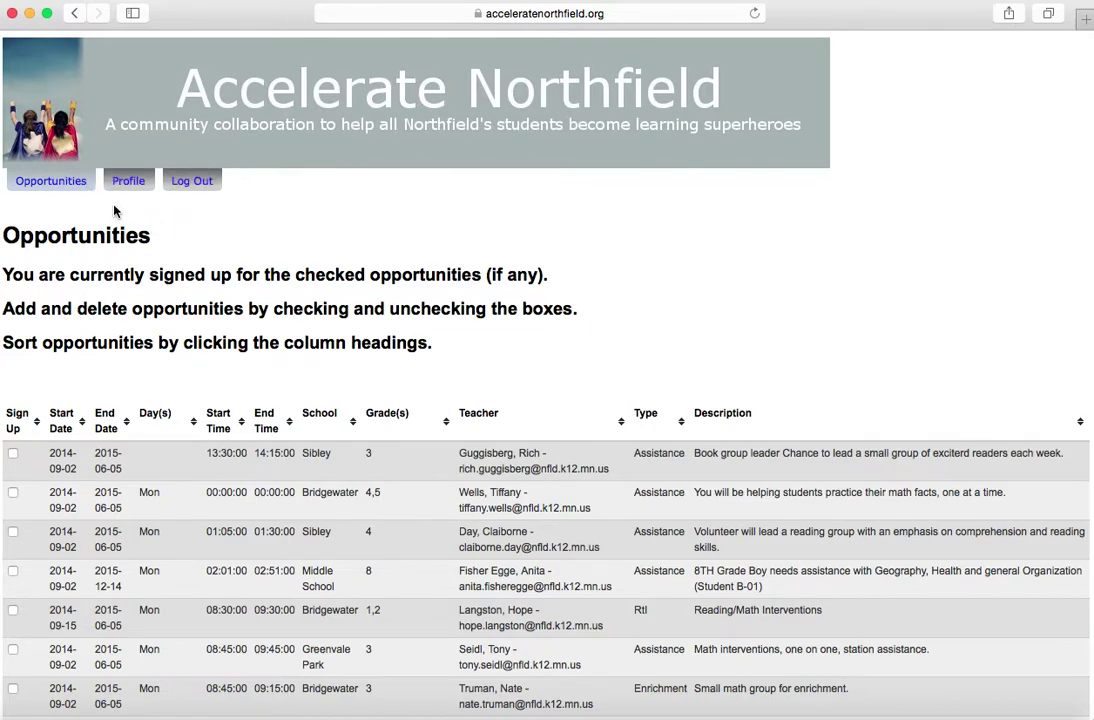
left_click(127, 181)
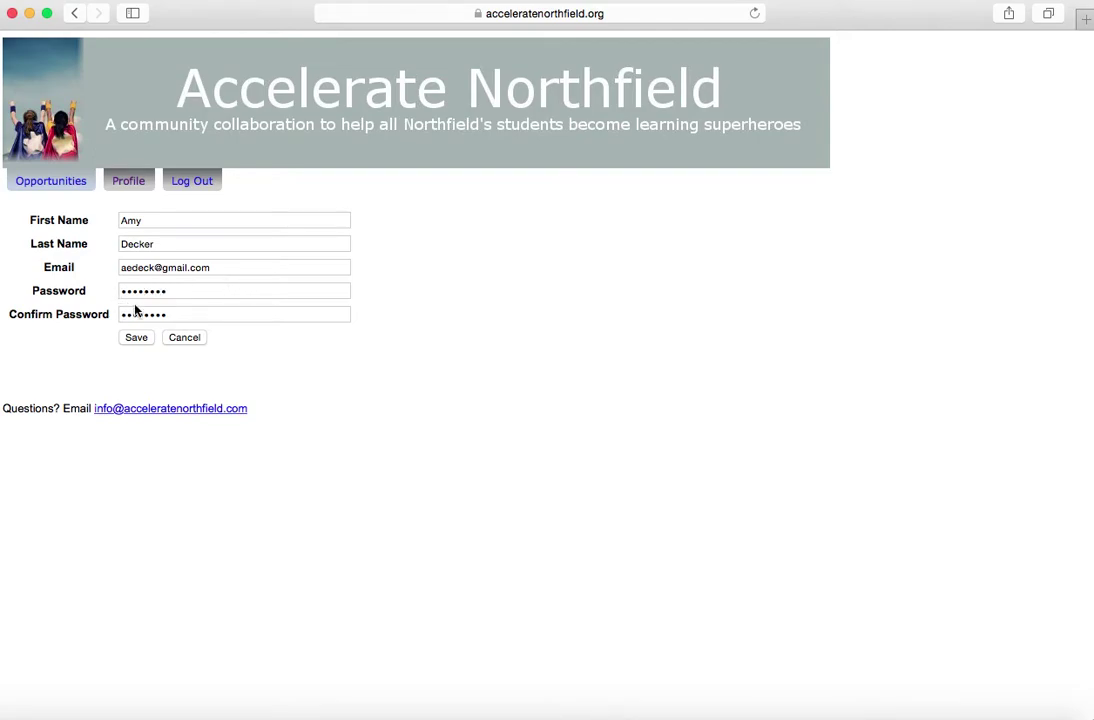
left_click(30, 184)
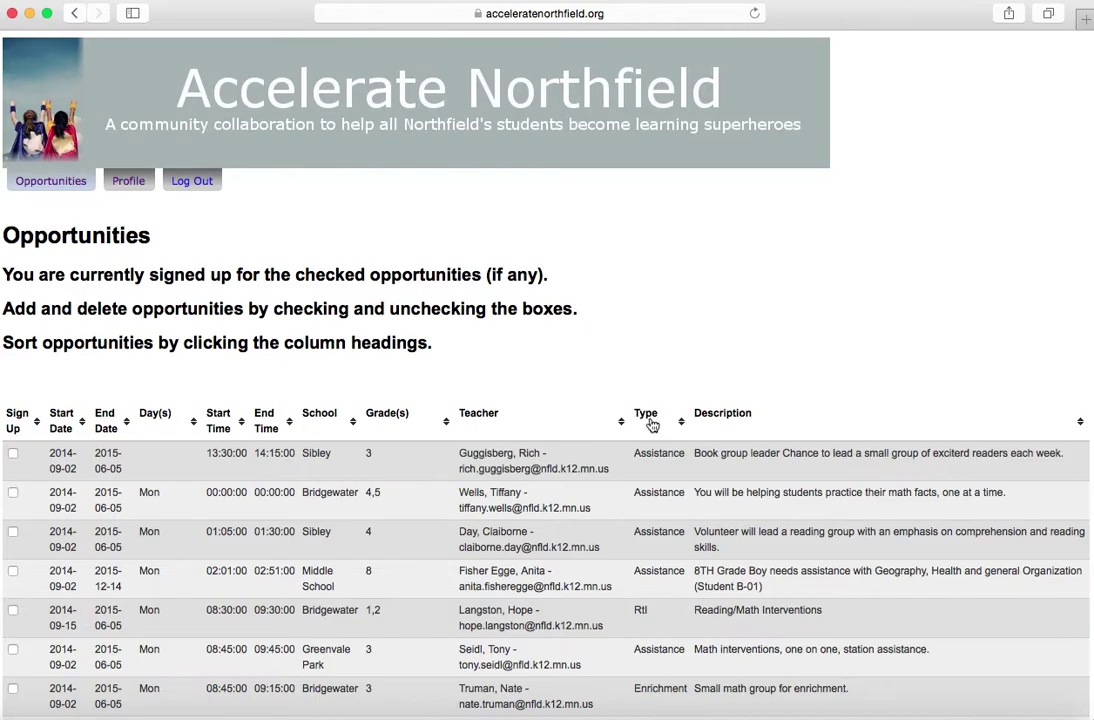
scroll(640, 454, "down", 10)
scroll(638, 460, "down", 20)
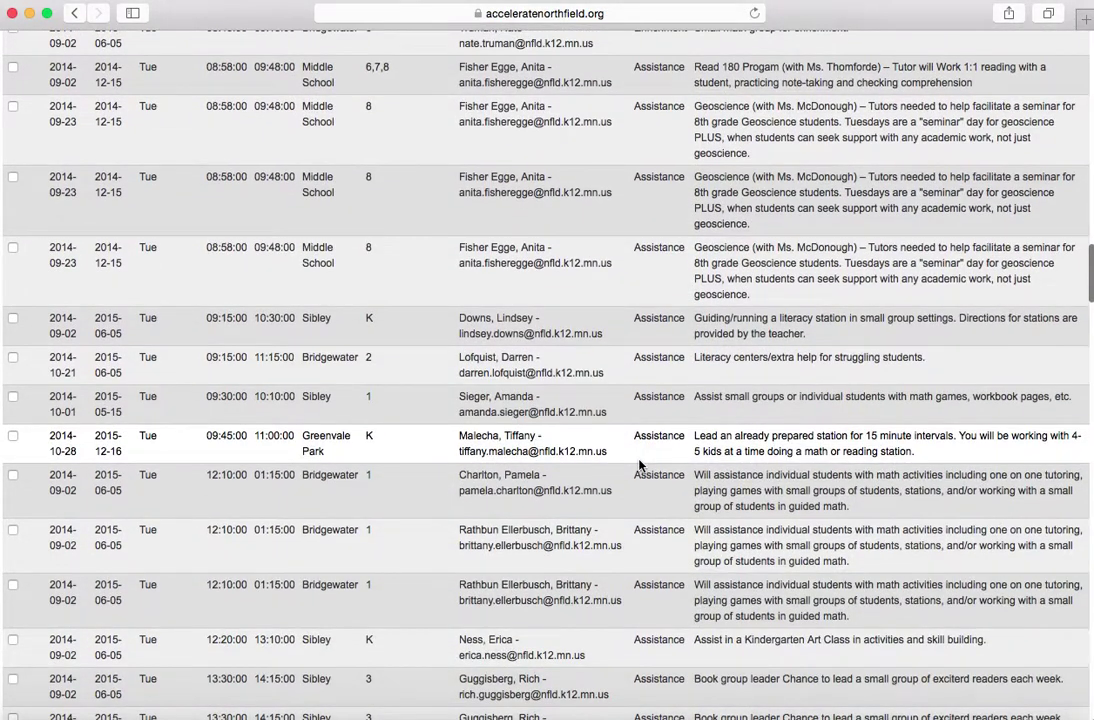
scroll(640, 464, "up", 4)
scroll(640, 464, "up", 12)
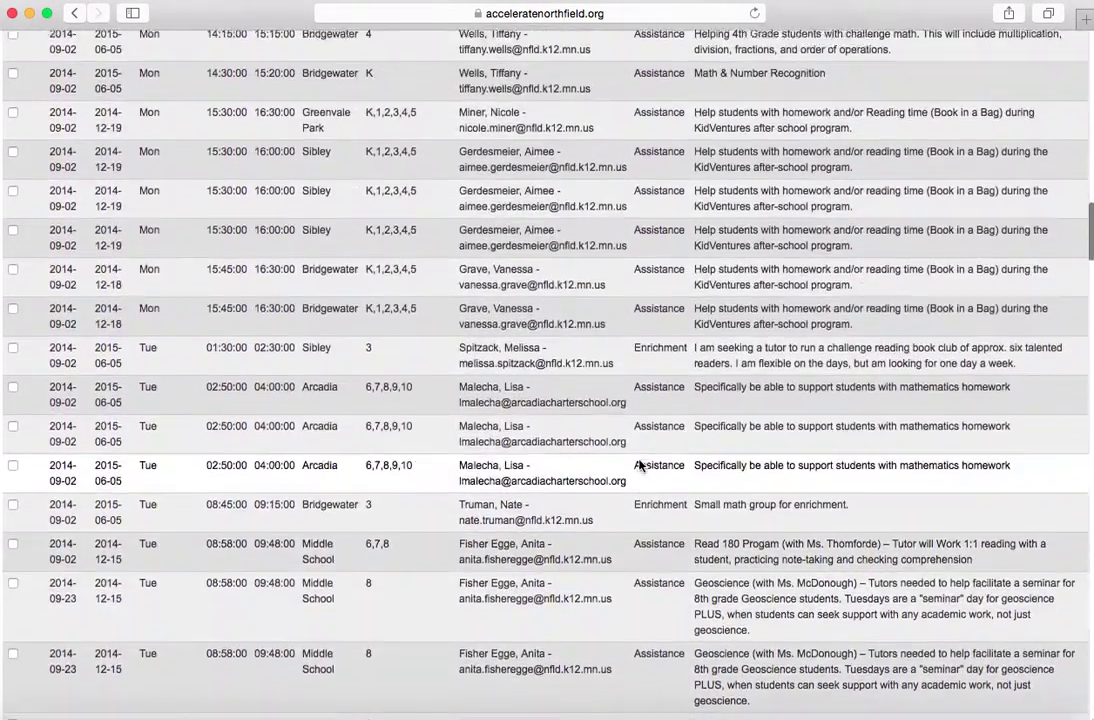
scroll(640, 464, "up", 10)
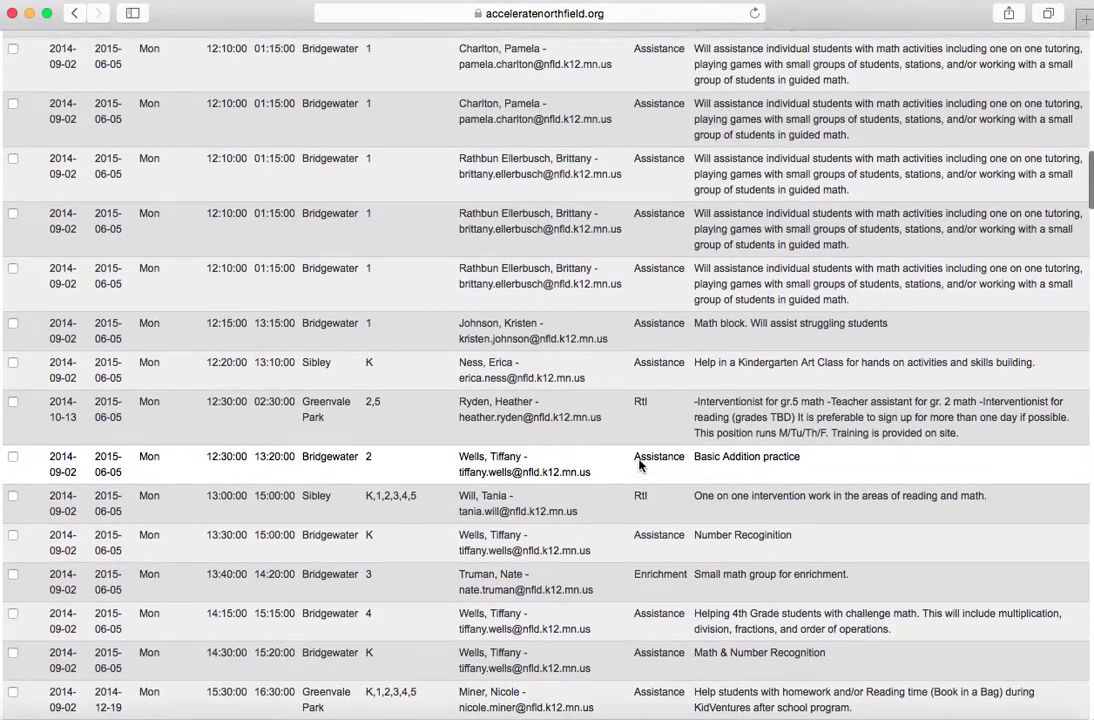
scroll(640, 464, "up", 14)
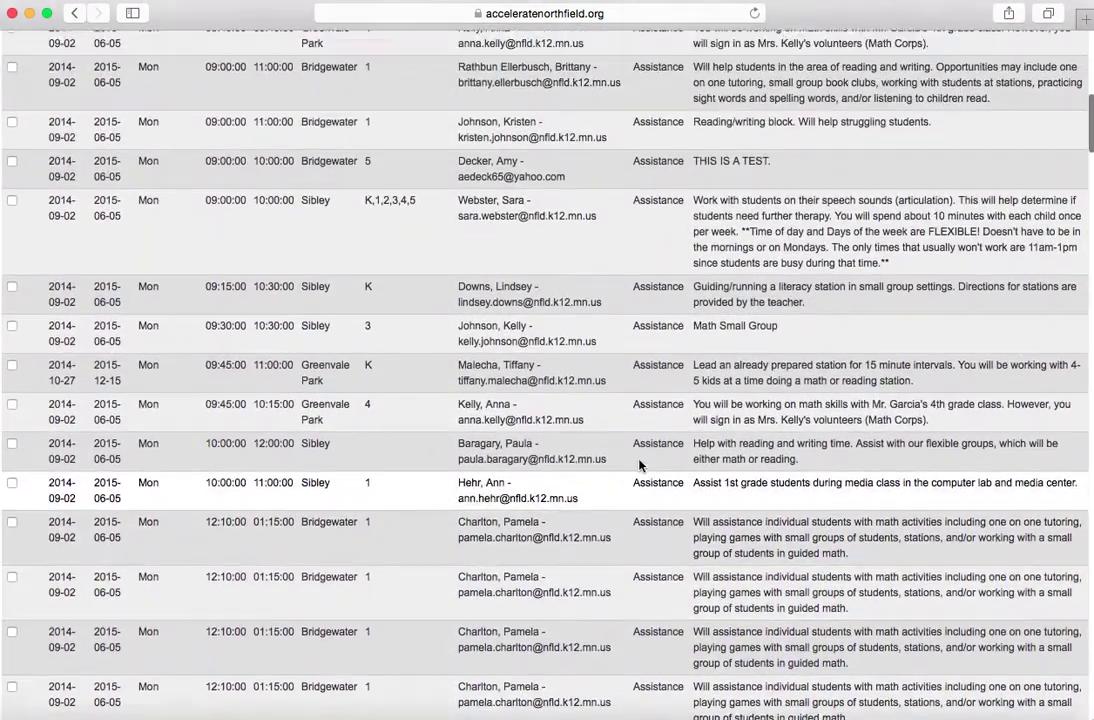
scroll(640, 464, "up", 3)
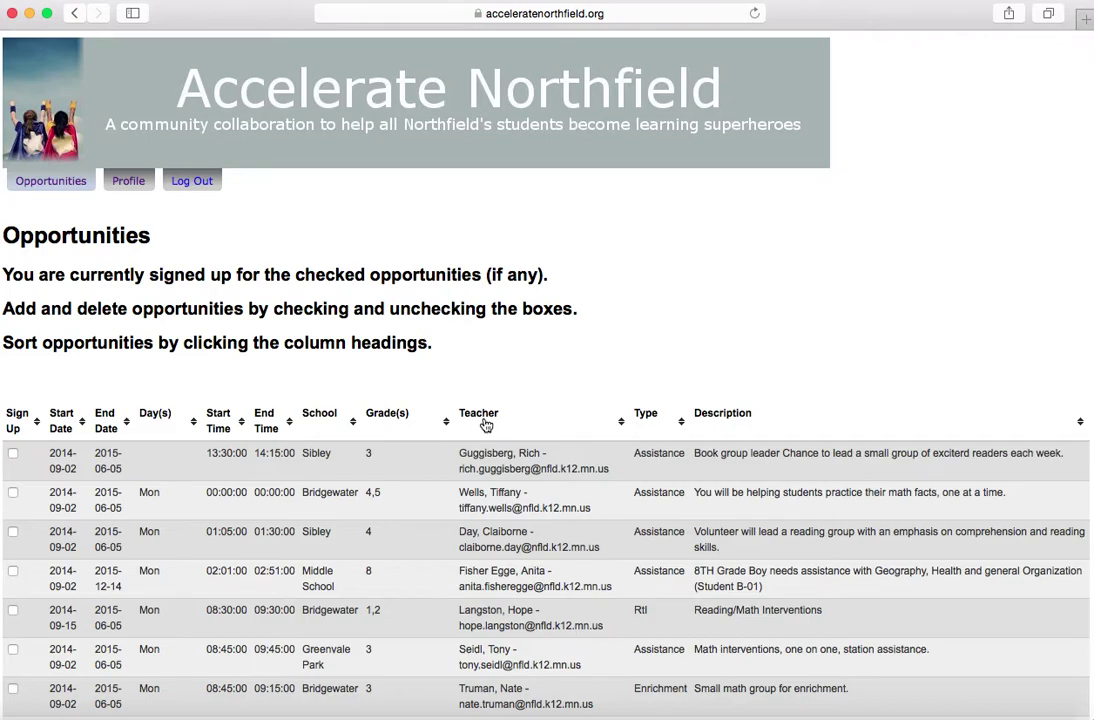
Sort the Opportunities by Teacher, reverse that sort, then restore the default order
left_click(486, 425)
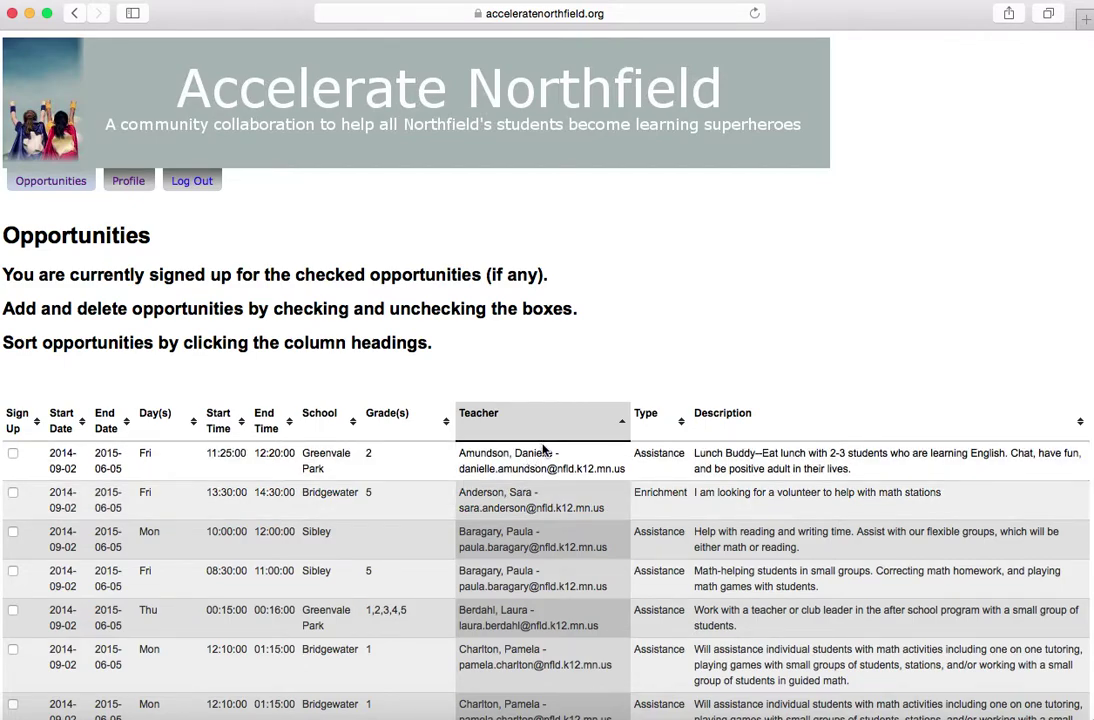
left_click(624, 424)
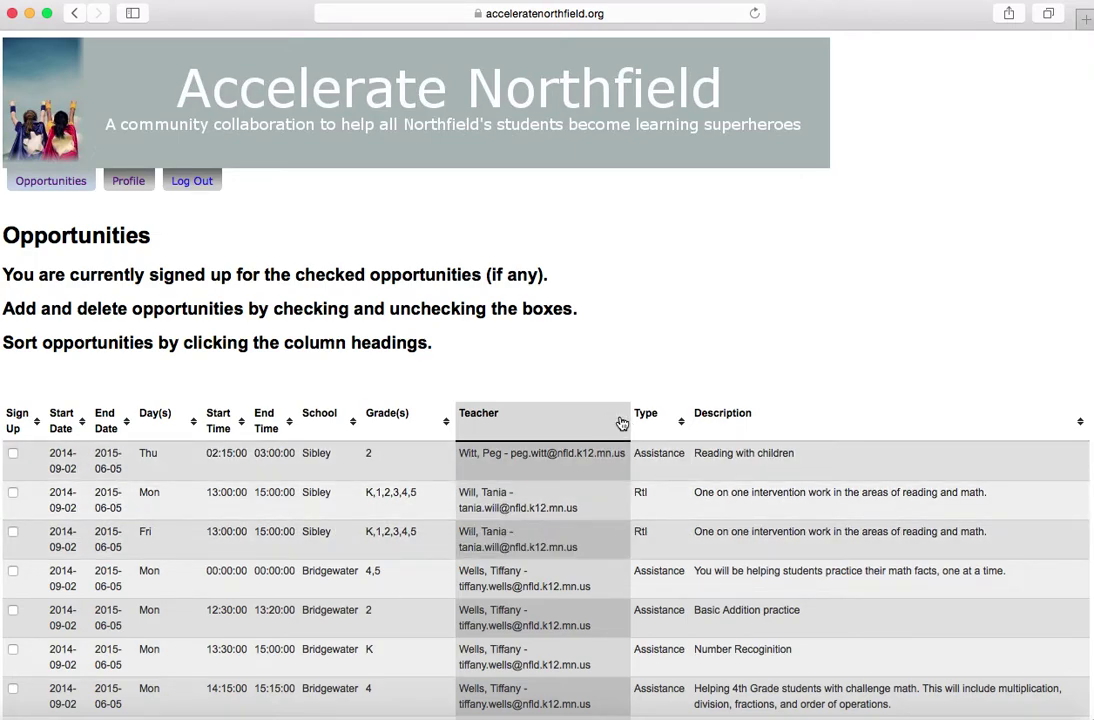
left_click(623, 425)
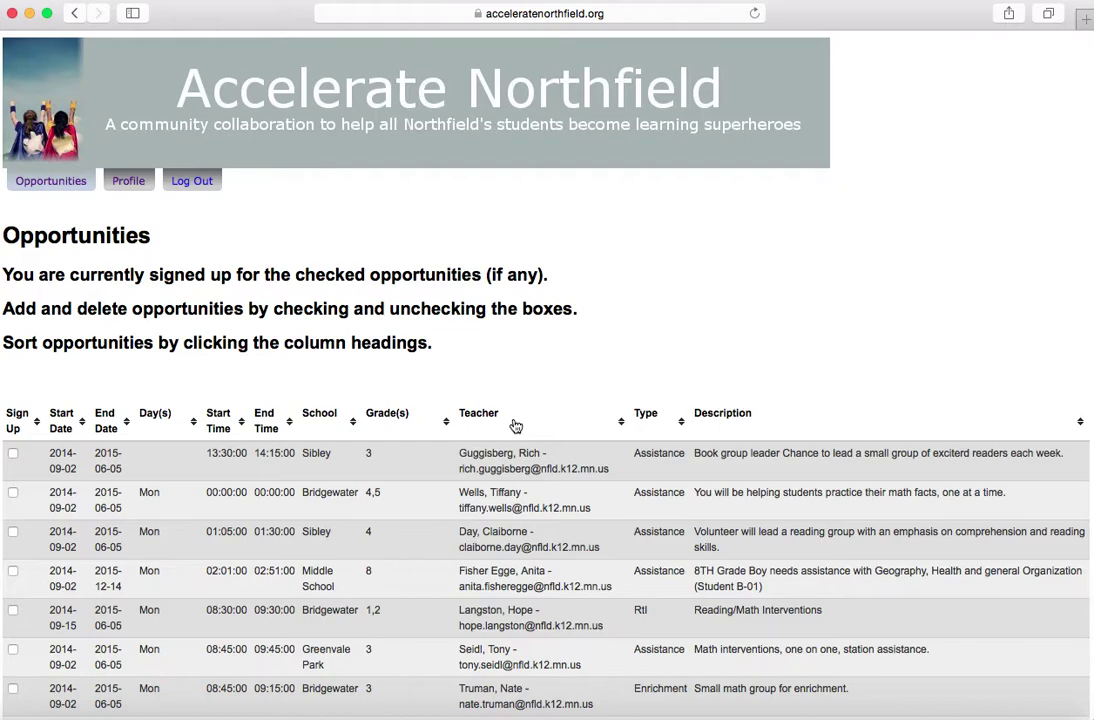
Try sorting by Grade(s), School, Start Time and End Time, finishing with Teacher
left_click(400, 418)
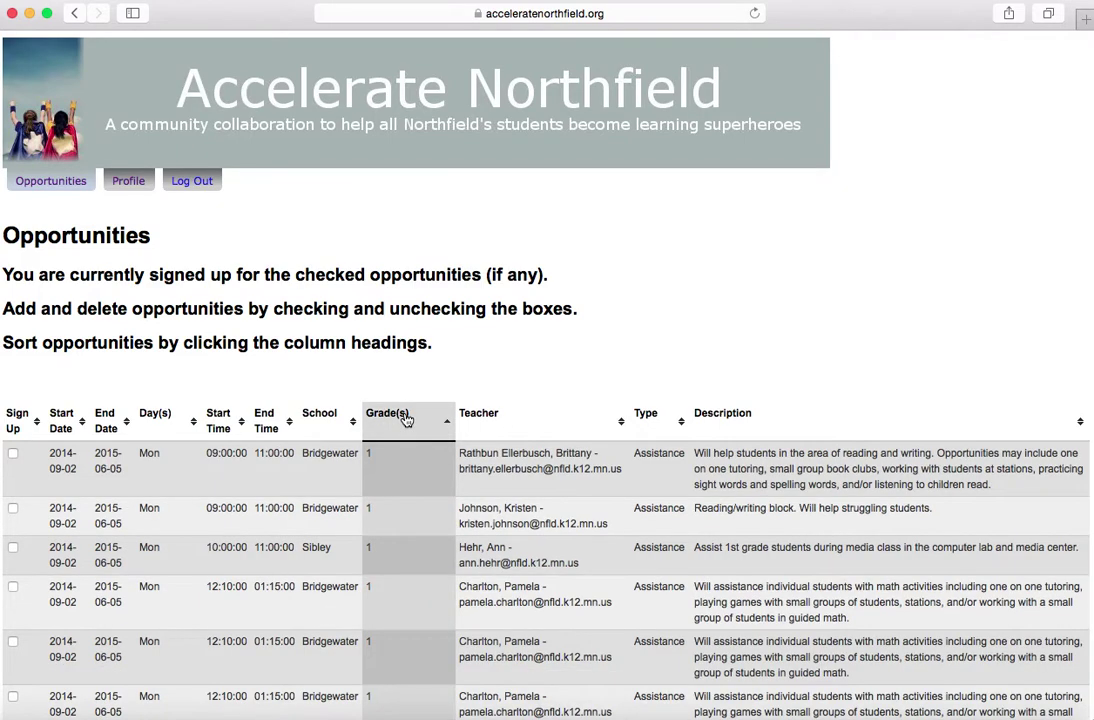
left_click(323, 418)
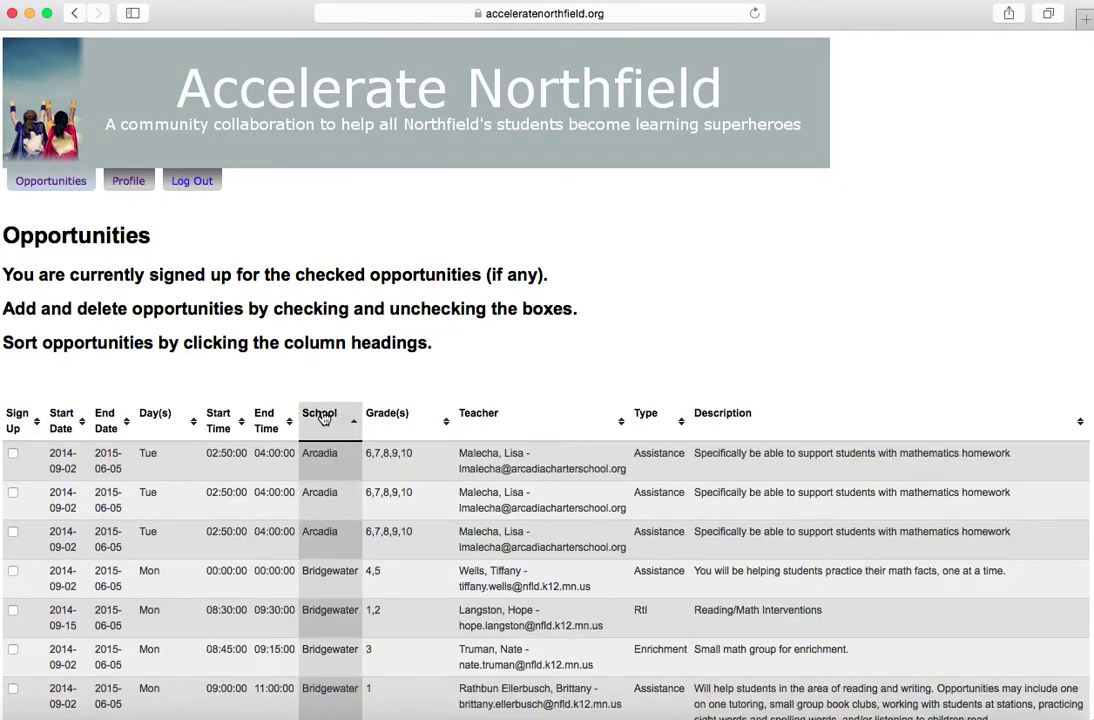
left_click(218, 426)
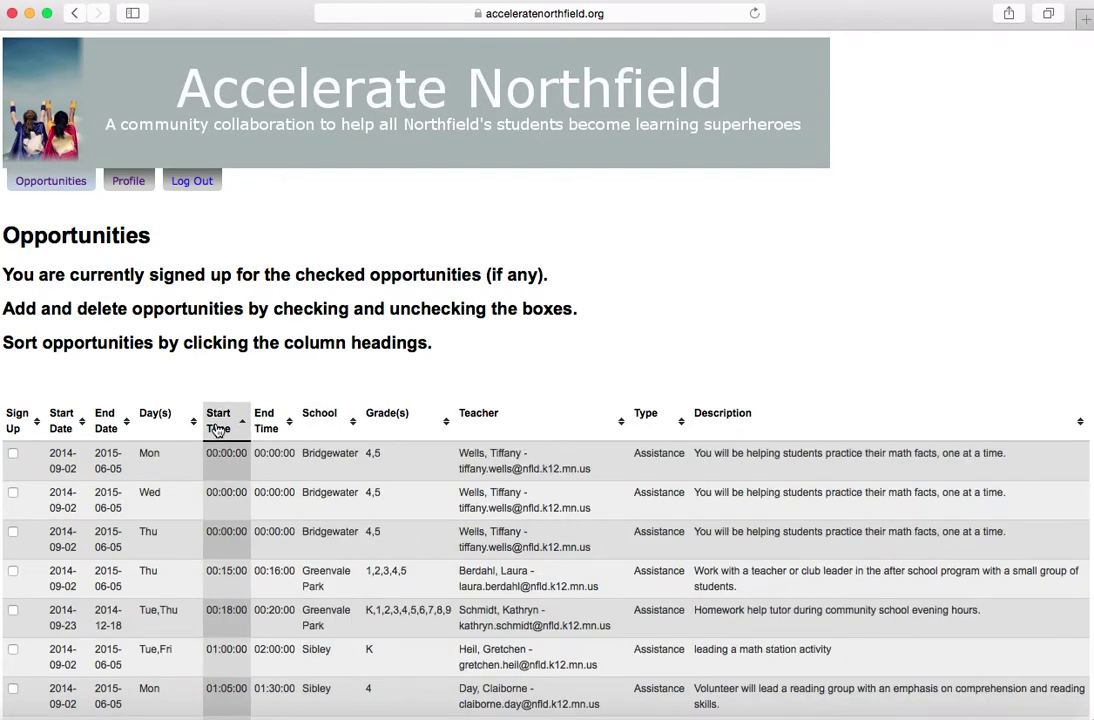
left_click(266, 426)
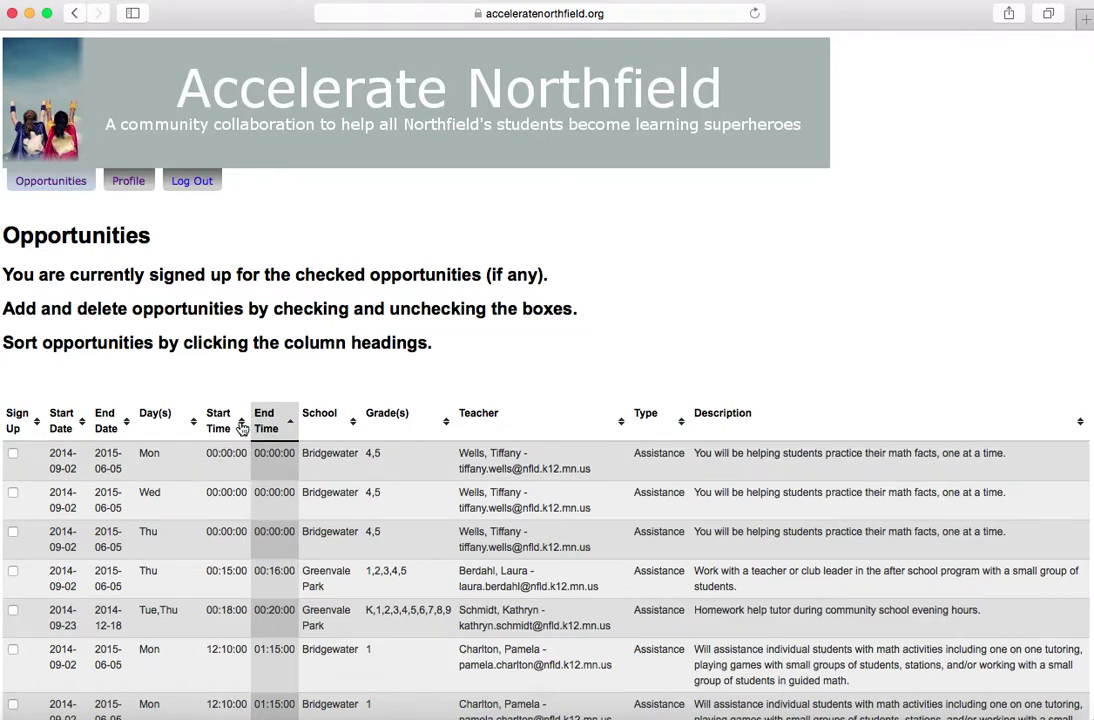
left_click(242, 428)
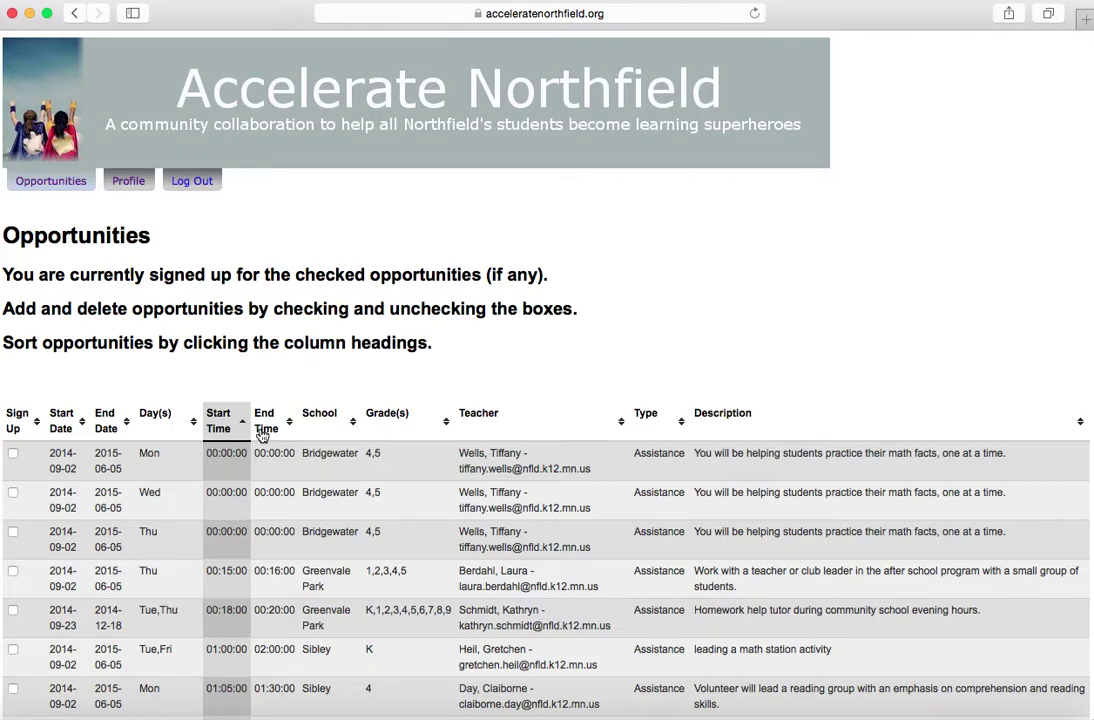
left_click(492, 421)
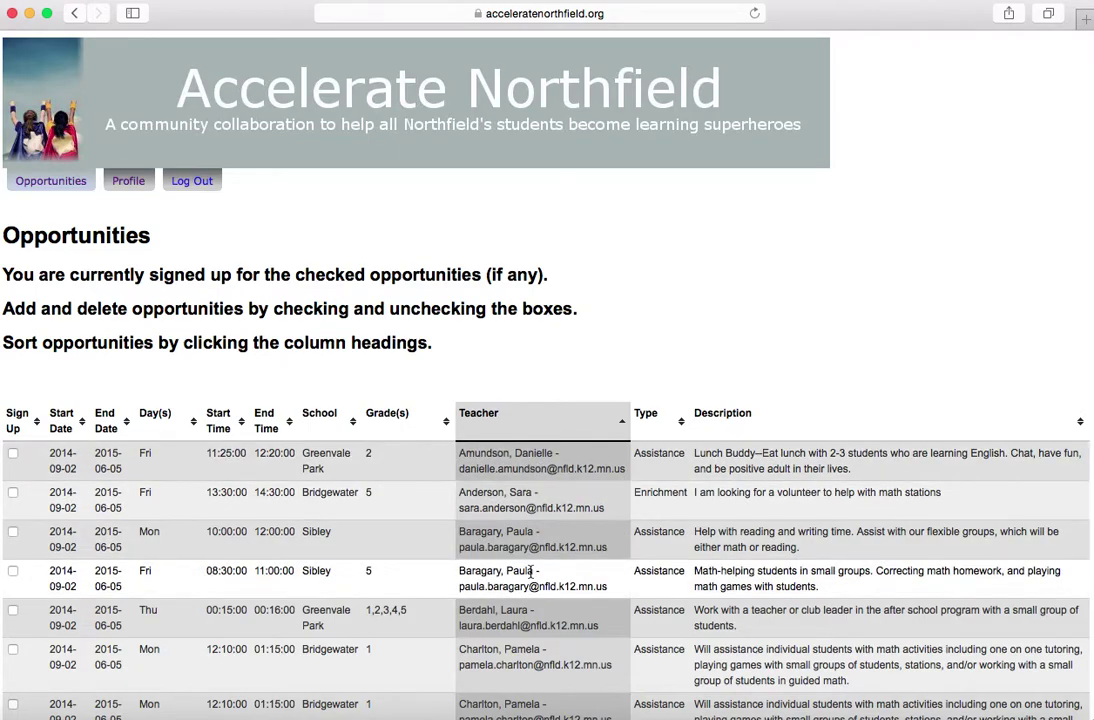
Scroll down the teacher-sorted table to reveal the 'THIS IS A TEST' row
scroll(531, 568, "down", 1)
scroll(531, 568, "down", 10)
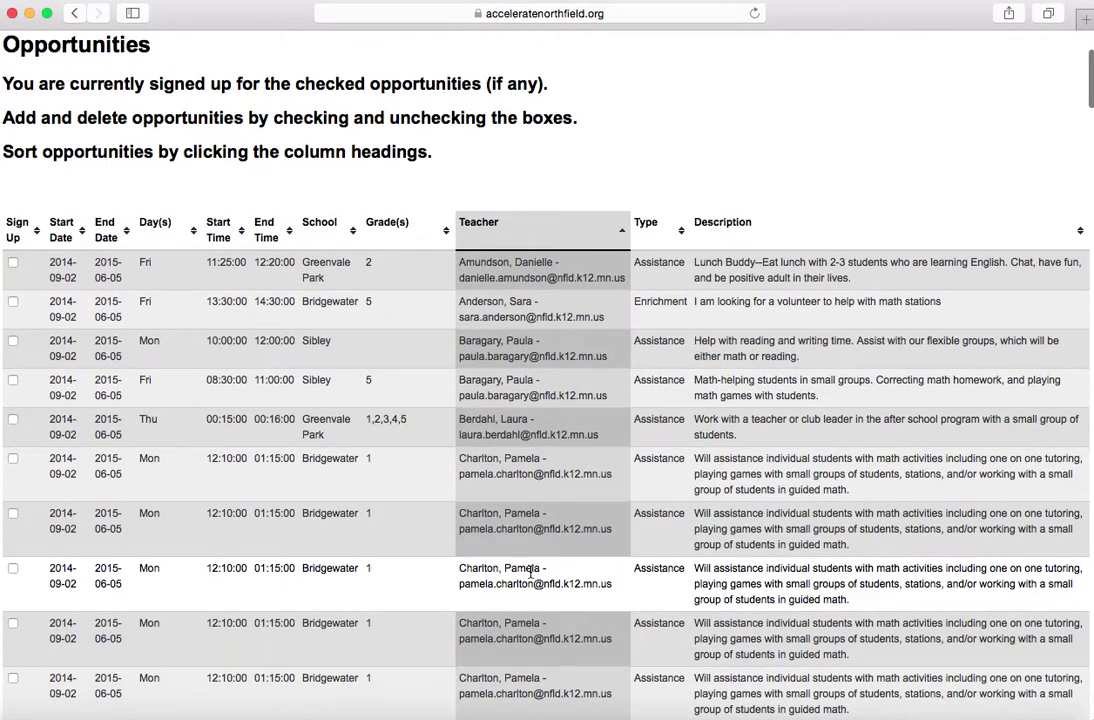
scroll(531, 576, "down", 8)
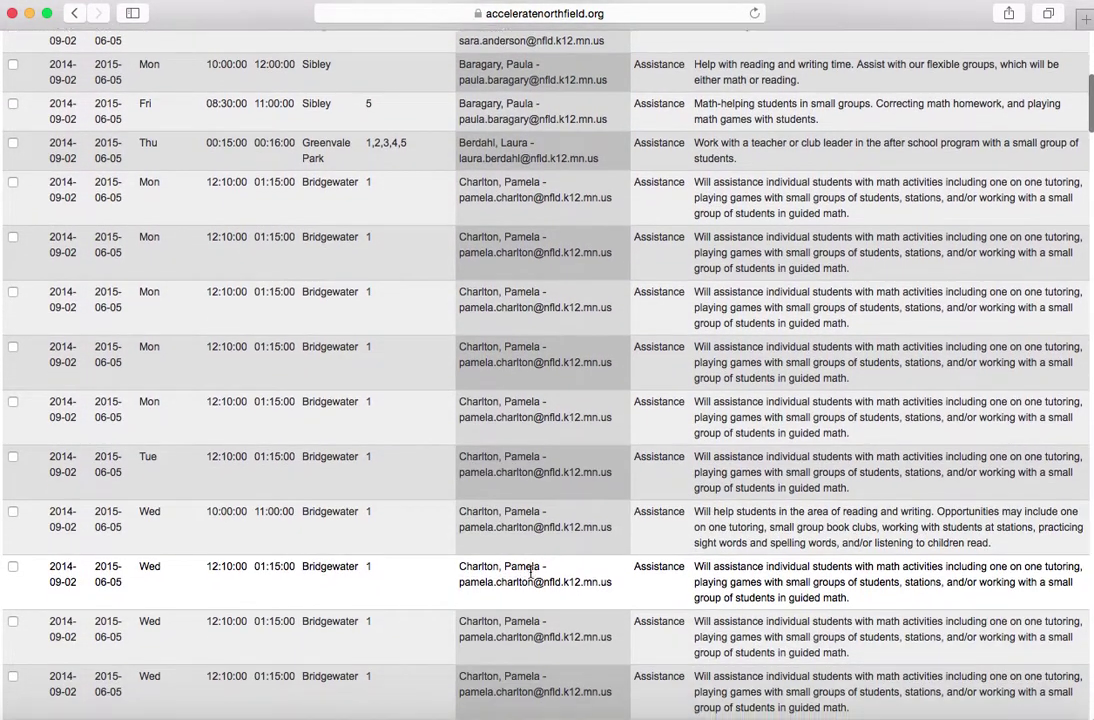
scroll(531, 576, "down", 2)
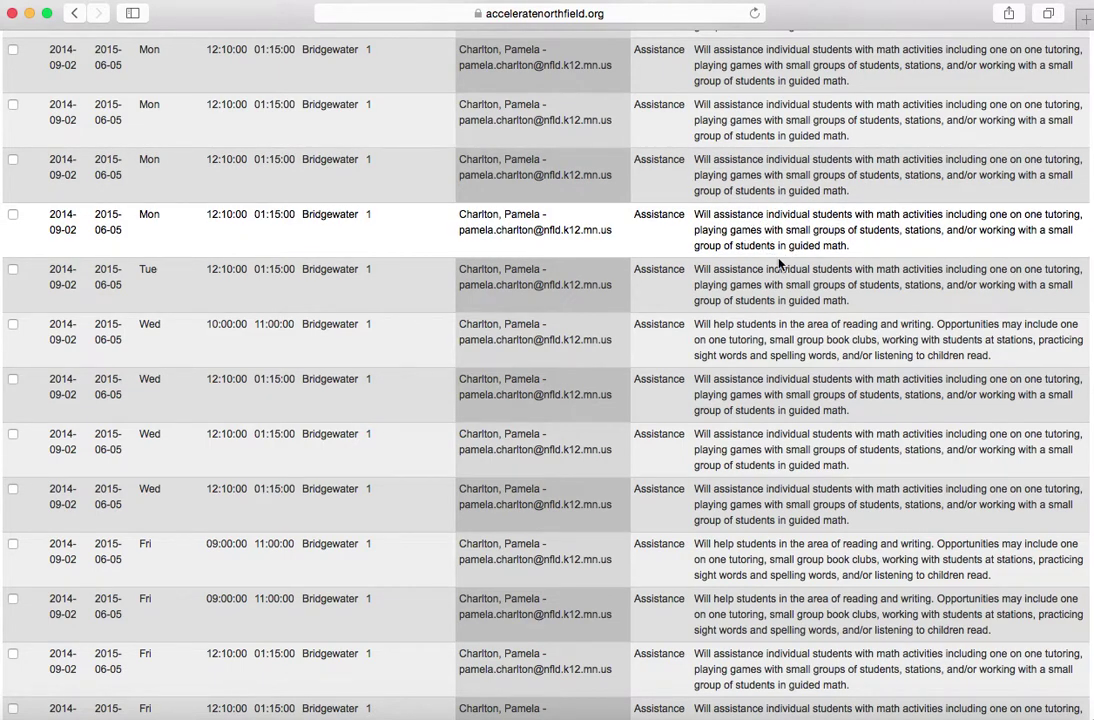
scroll(567, 449, "down", 7)
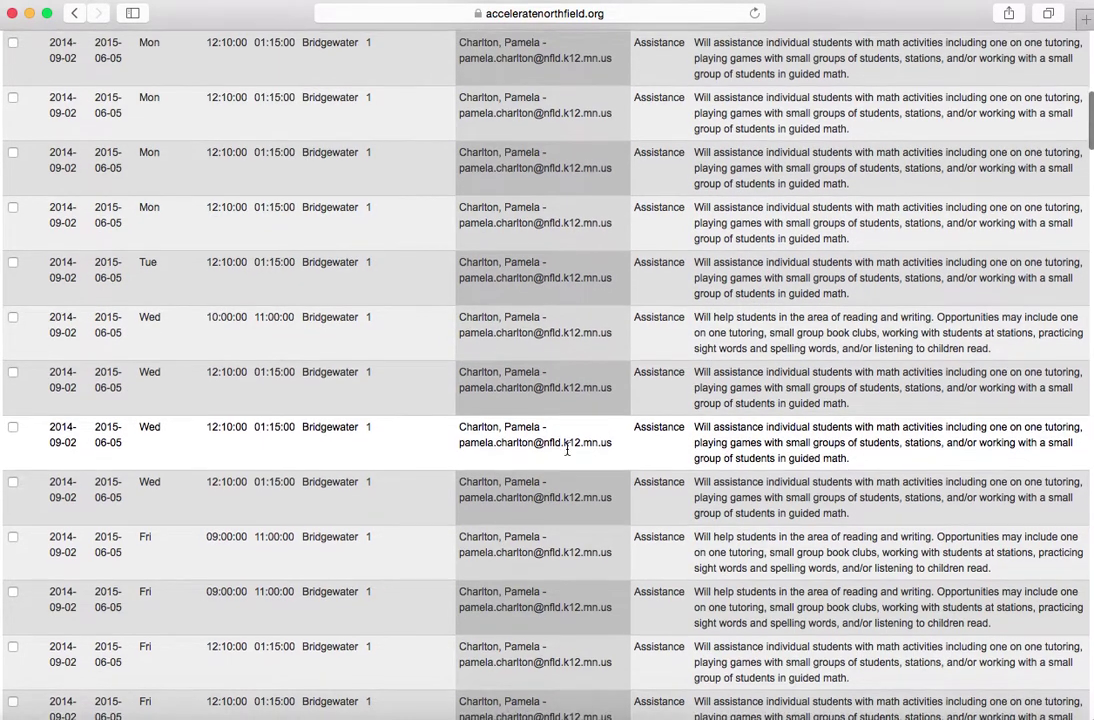
scroll(567, 450, "down", 3)
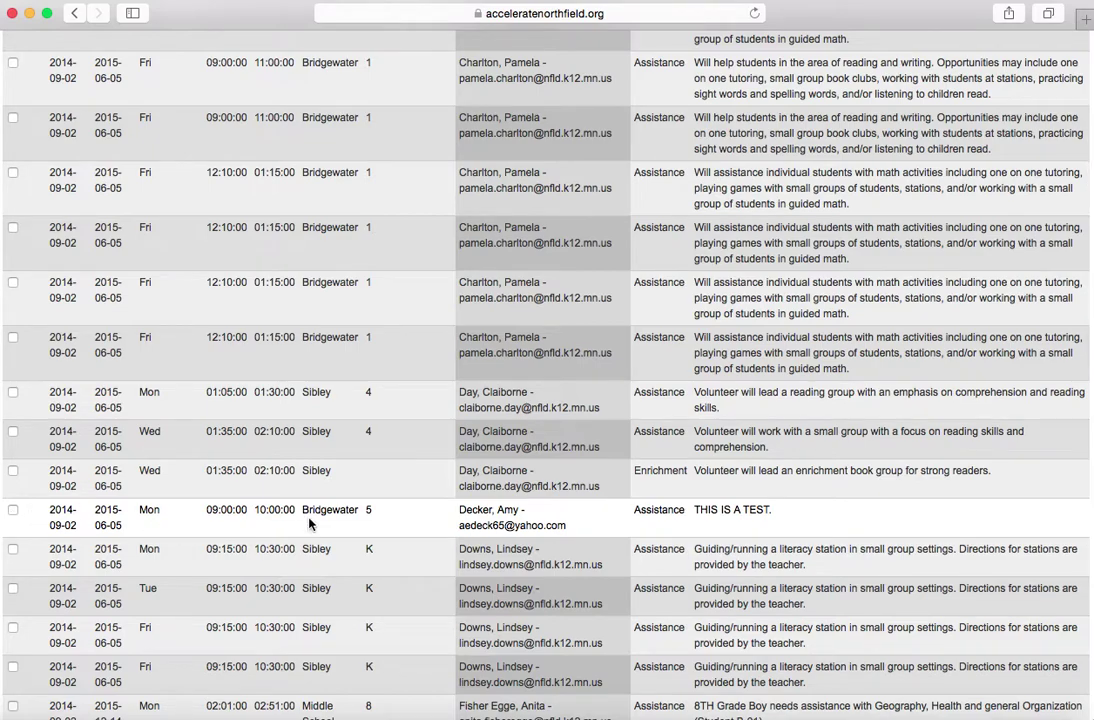
Tick the 'THIS IS A TEST' opportunity, leaving the Wednesday Sibley enrichment group unticked
left_click(14, 511)
left_click(13, 471)
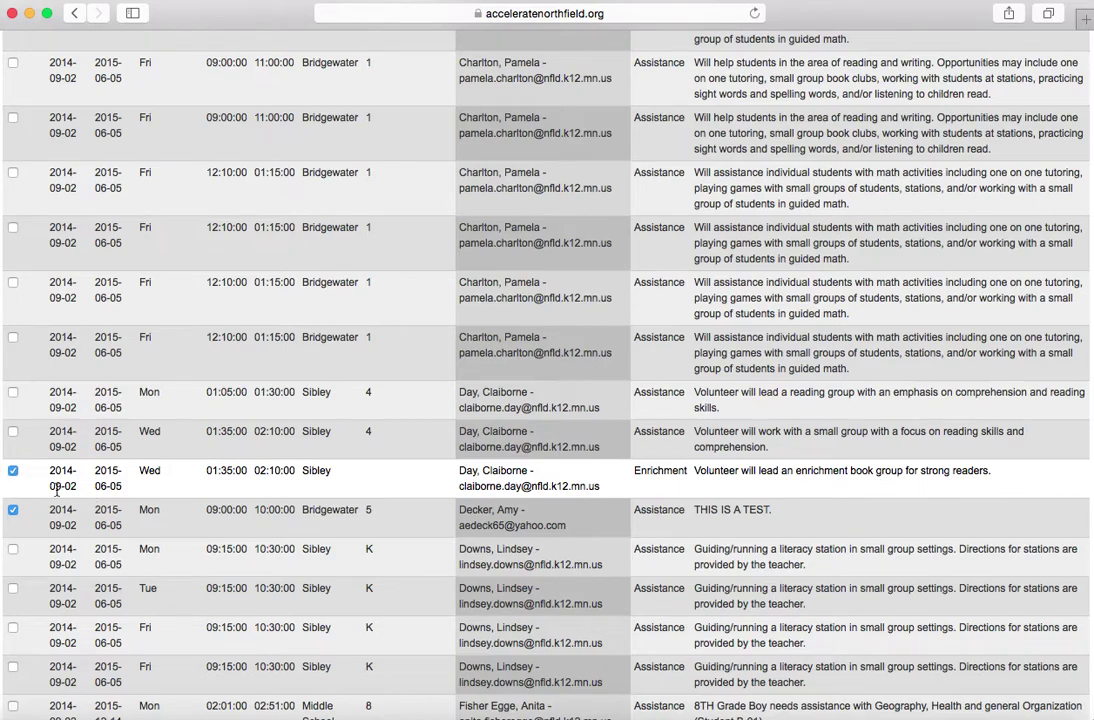
left_click(13, 471)
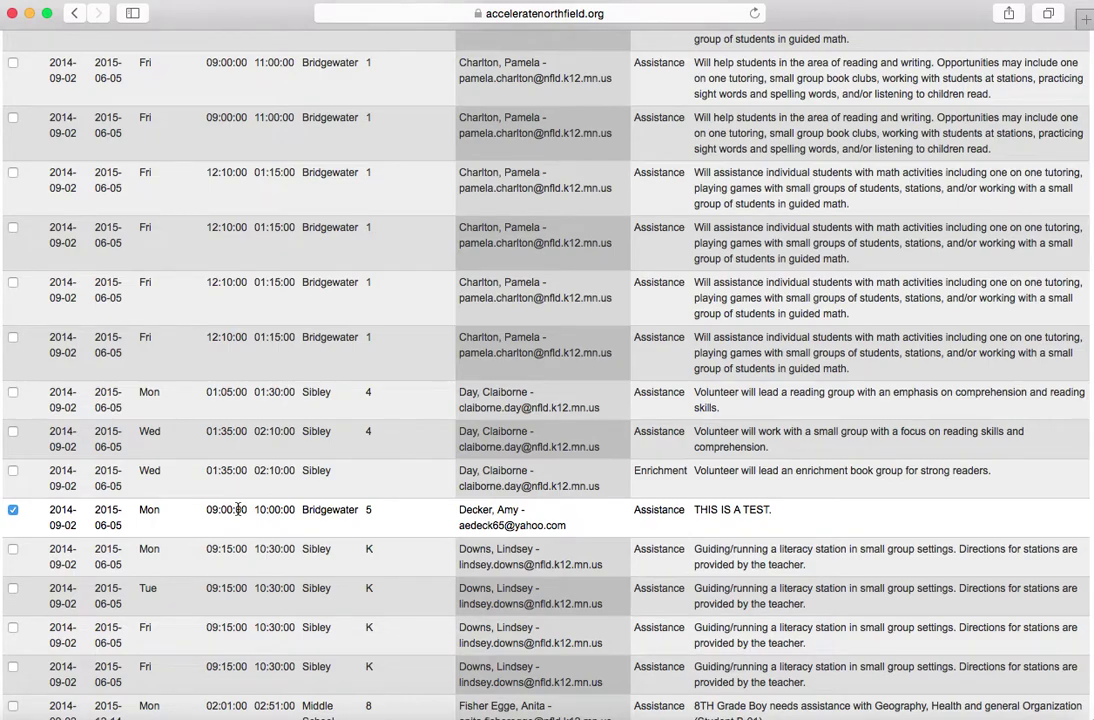
Save Changes at the bottom of the table to reach the Please confirm page
scroll(265, 512, "down", 10)
scroll(312, 578, "down", 20)
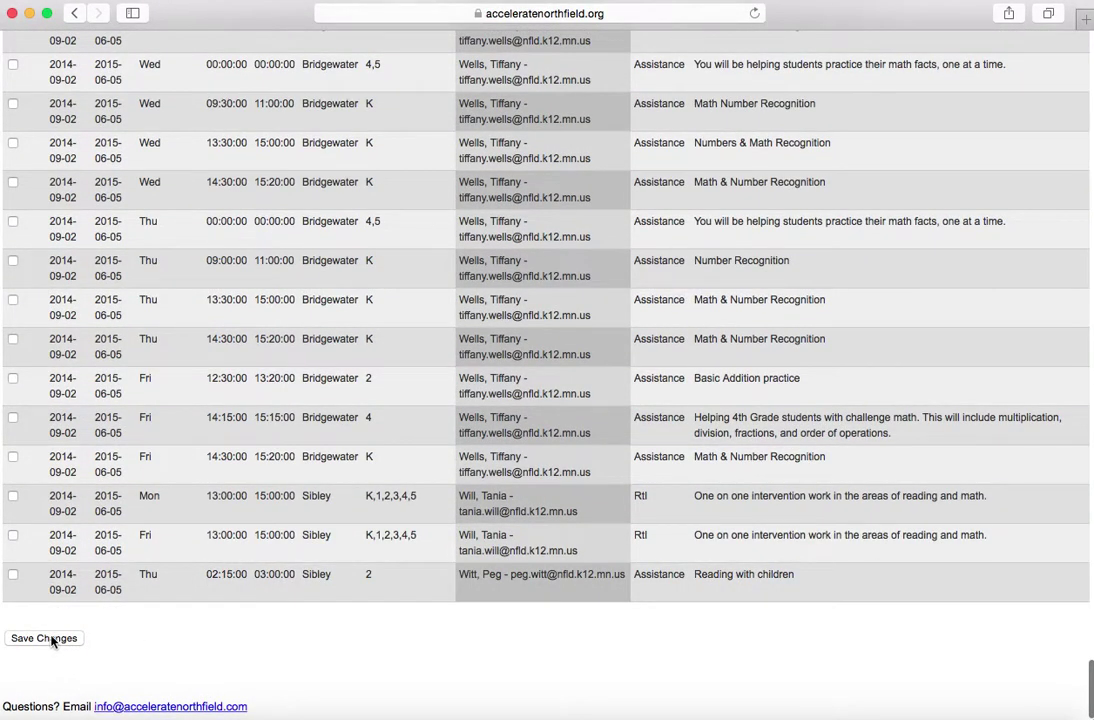
left_click(45, 638)
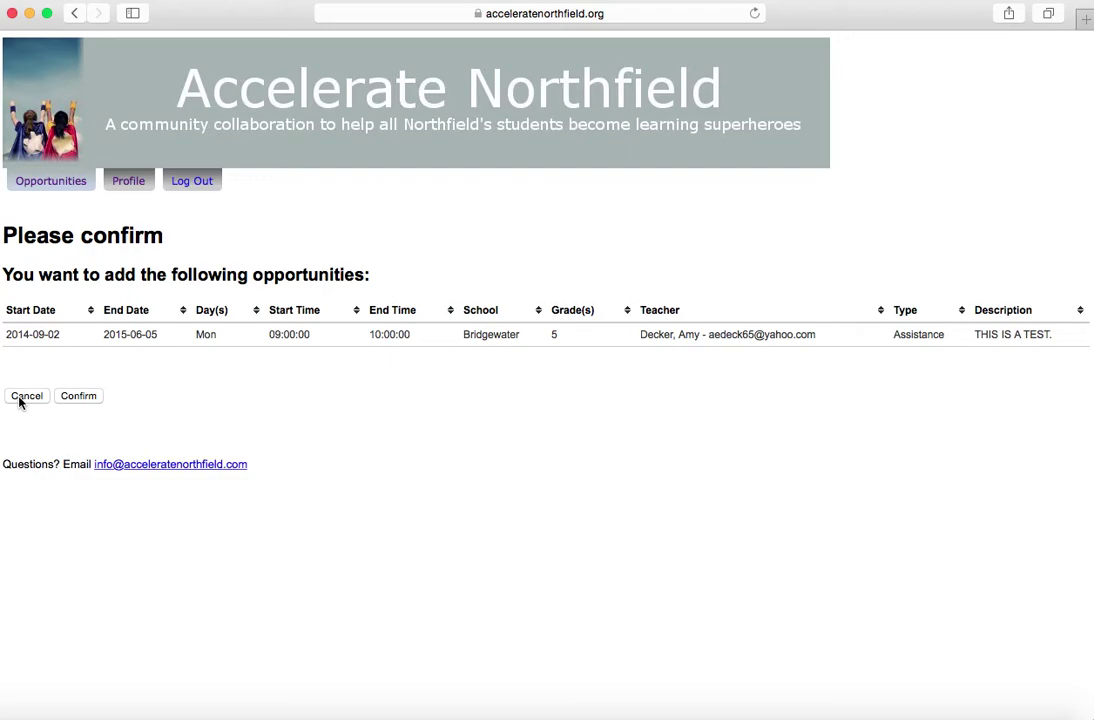
Confirm signing up for the Bridgewater 'THIS IS A TEST' opportunity
left_click(85, 398)
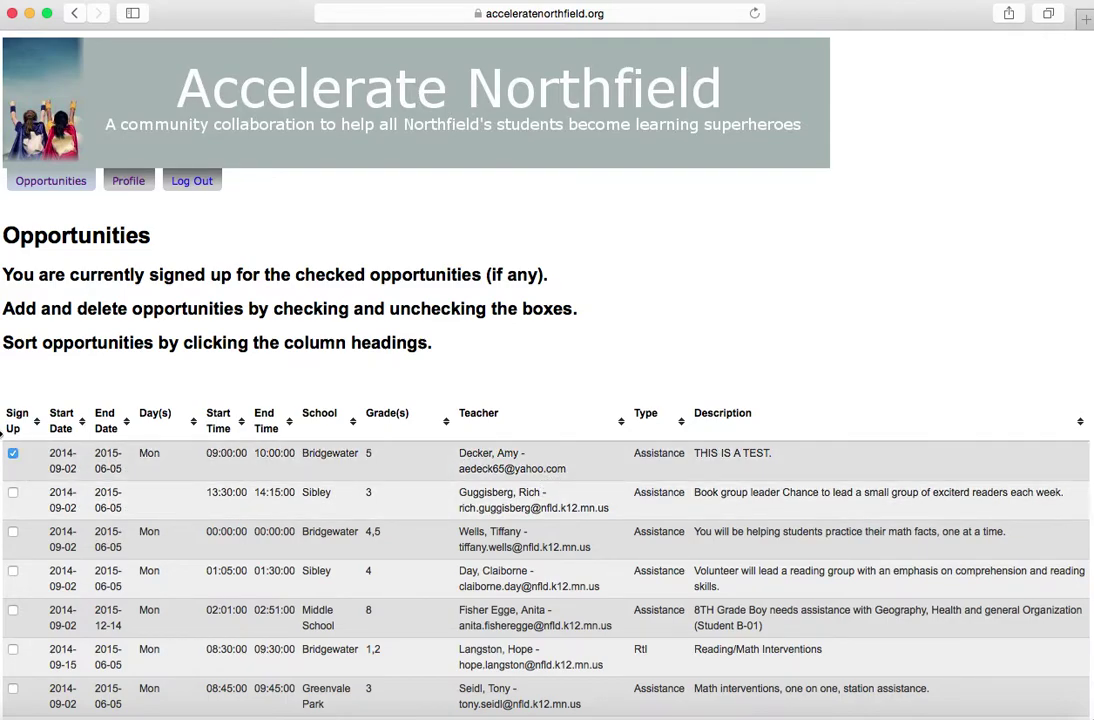
left_click(13, 452)
left_click(13, 452)
left_click(480, 423)
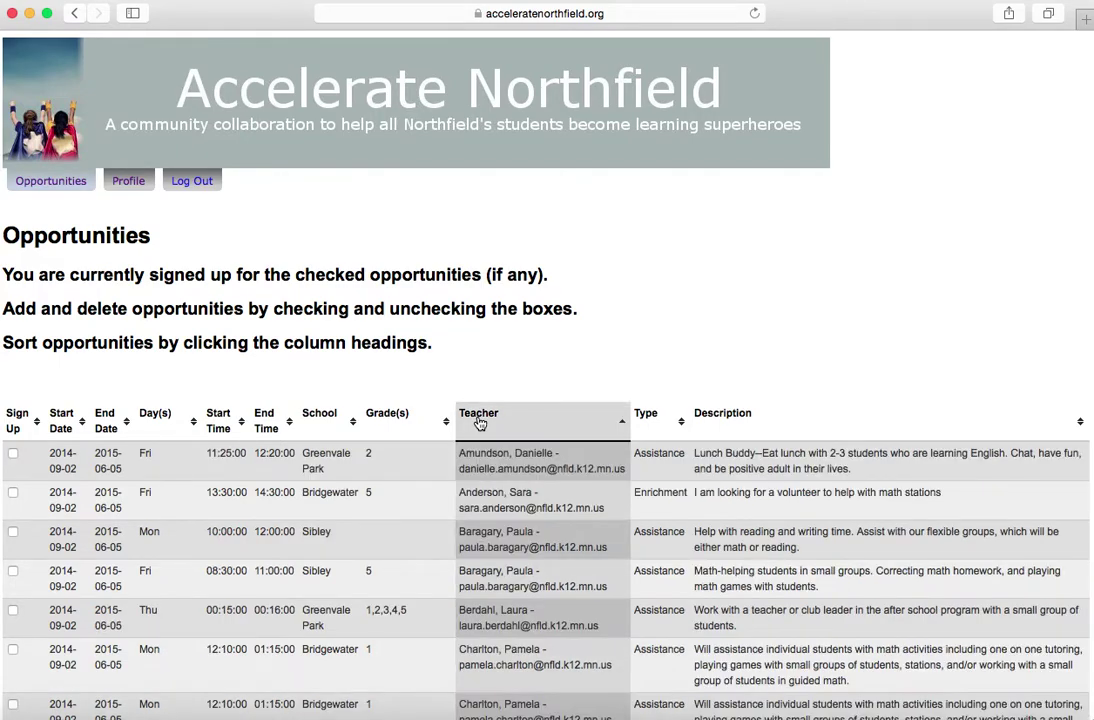
left_click(480, 423)
left_click(480, 423)
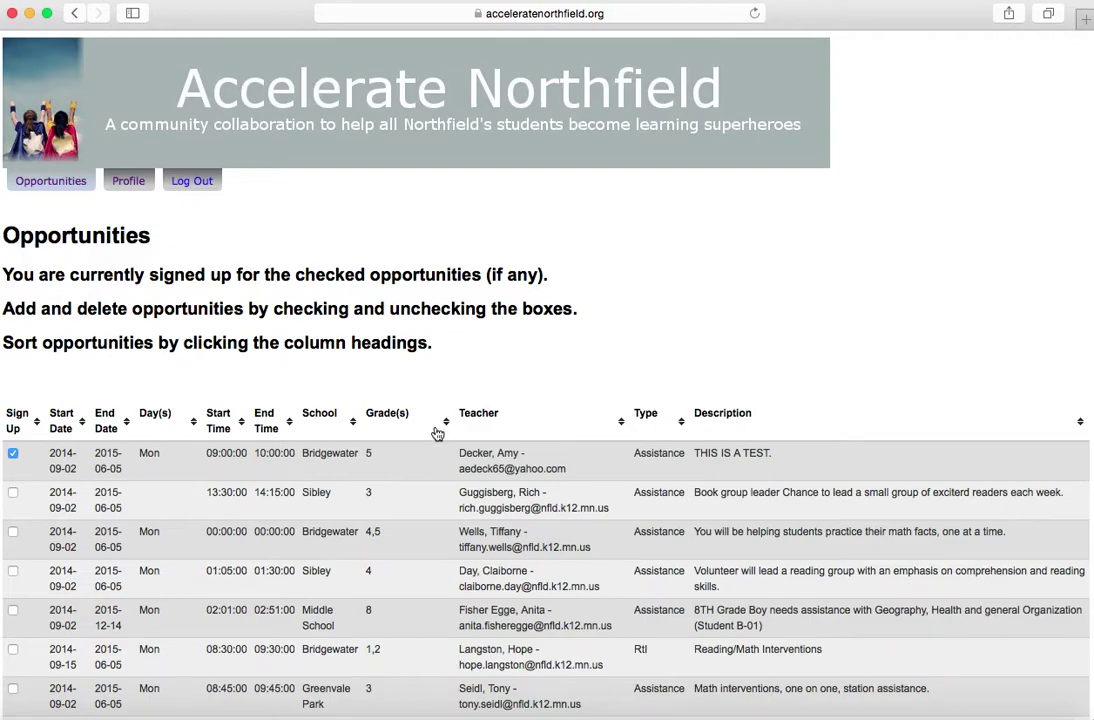